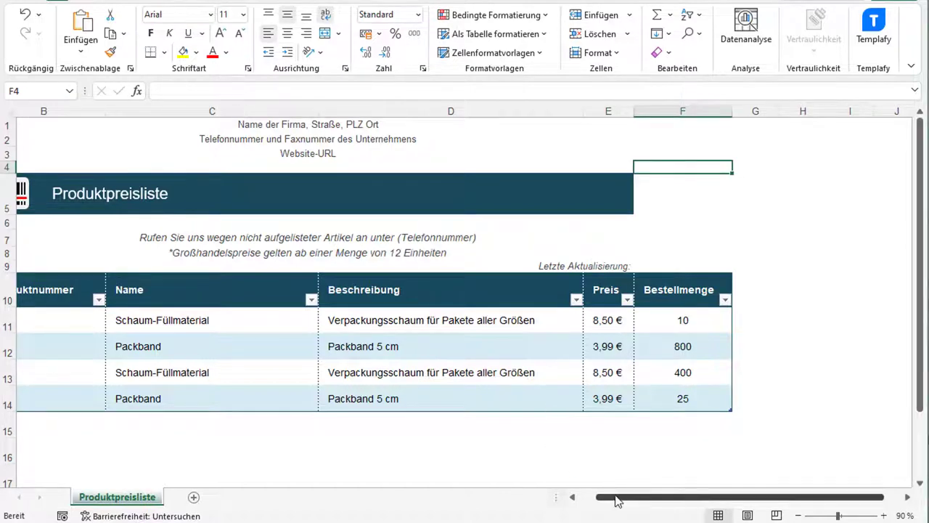
Step: Scroll left to review the Preis and Bestellmenge columns of the price list
left_click_drag(616, 501, 599, 500)
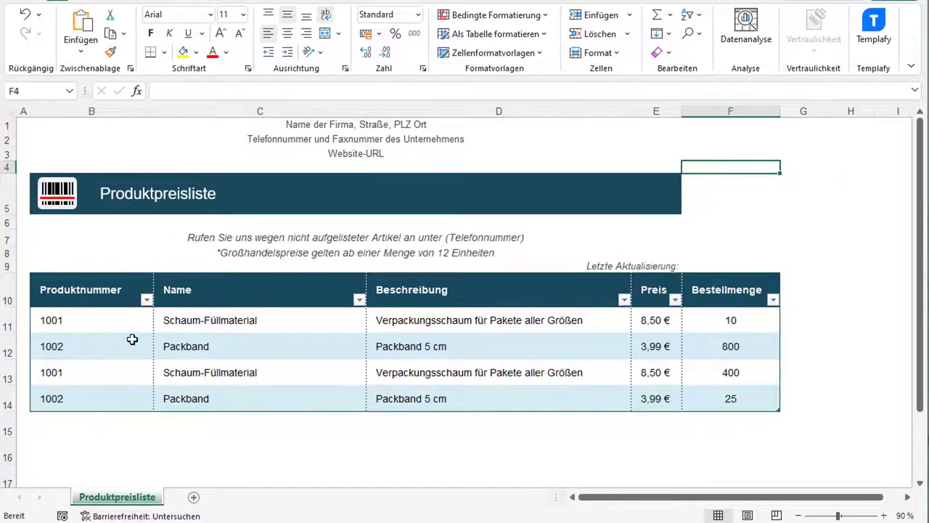
left_click(657, 293)
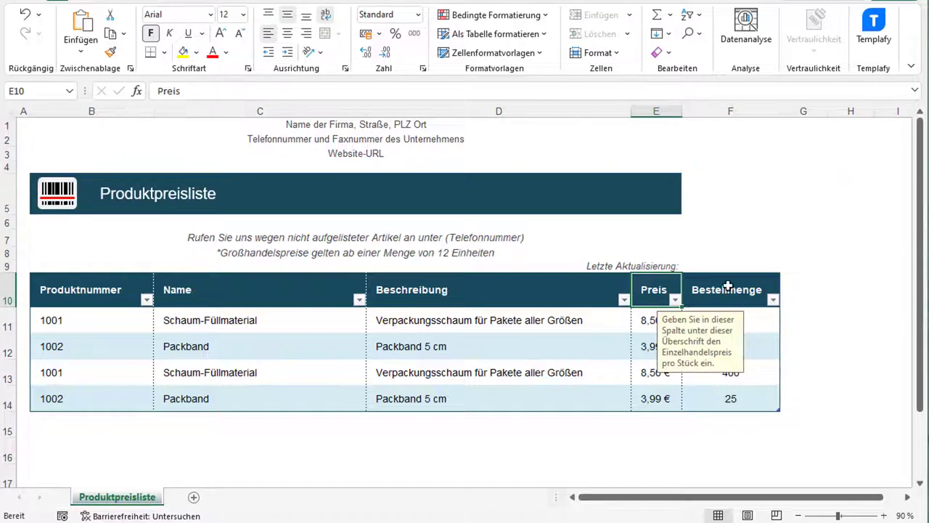
left_click(728, 287)
left_click(725, 397)
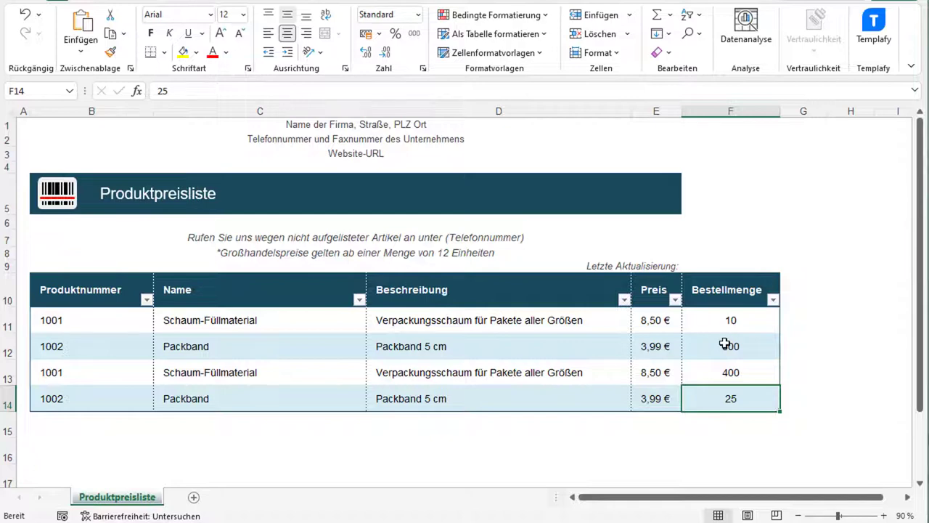
Step: Add a 'Preis / Menge' header in G10, widen column G, and start a formula in G11
left_click(795, 321)
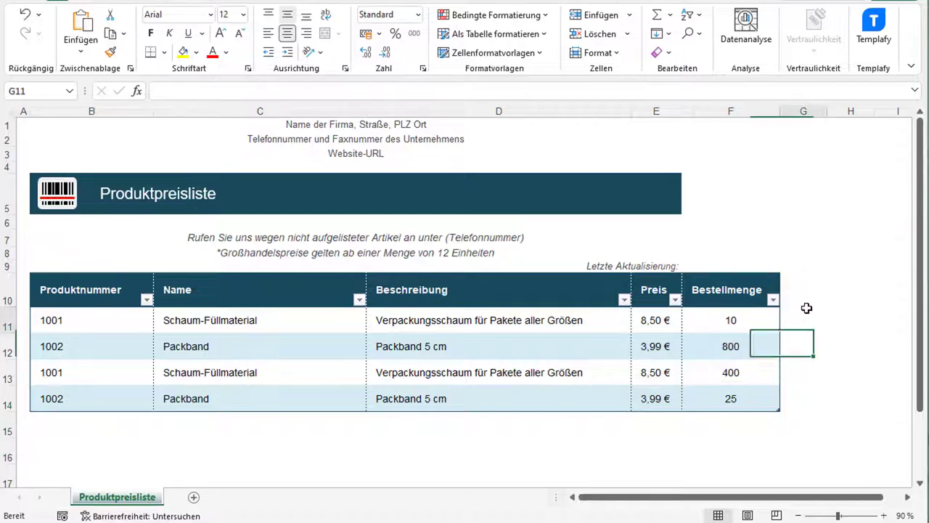
left_click(809, 291)
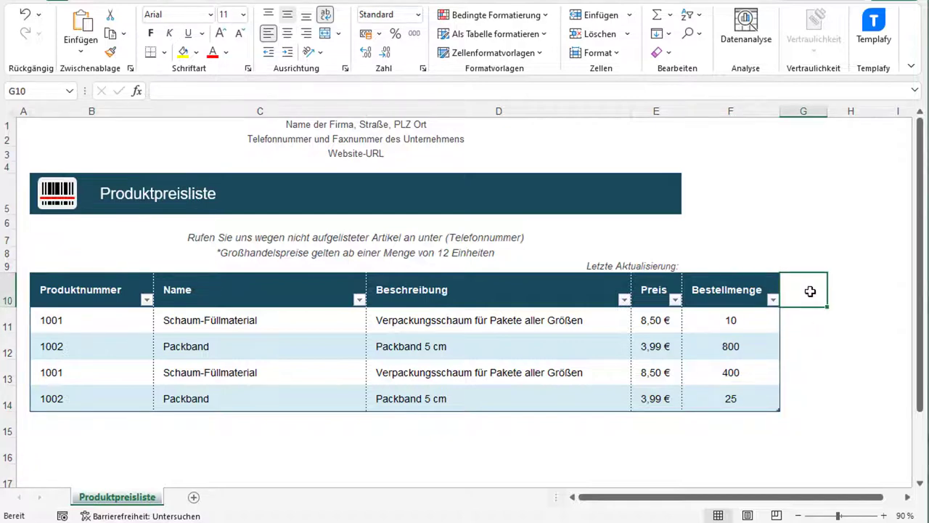
type("Preis / ")
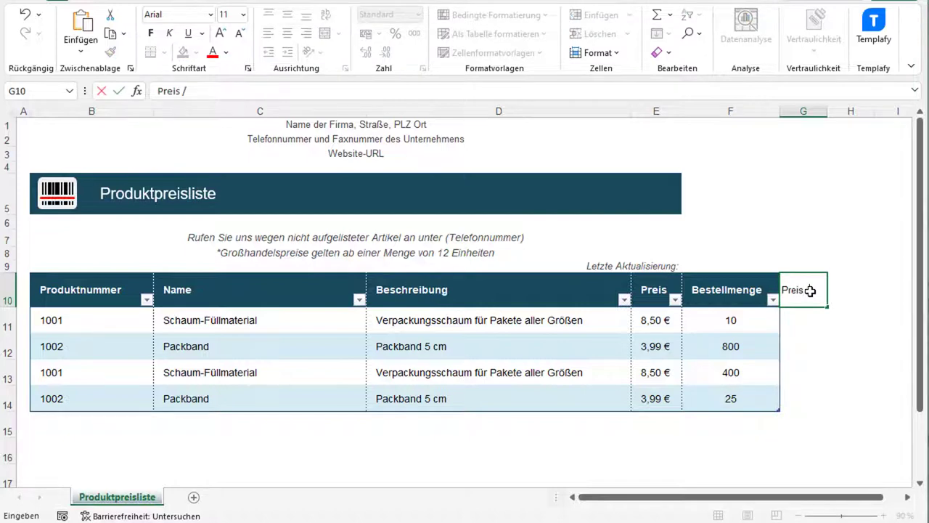
type("Menge")
key("Return")
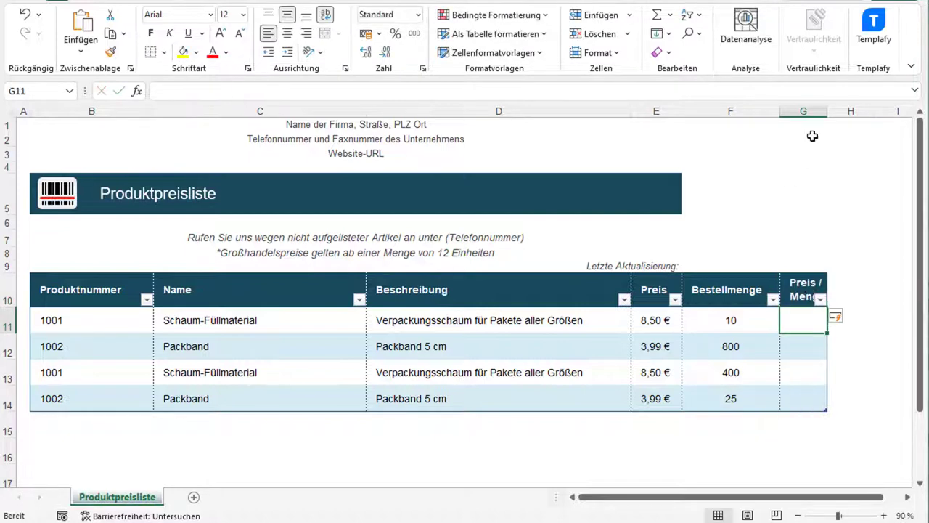
left_click_drag(830, 109, 879, 109)
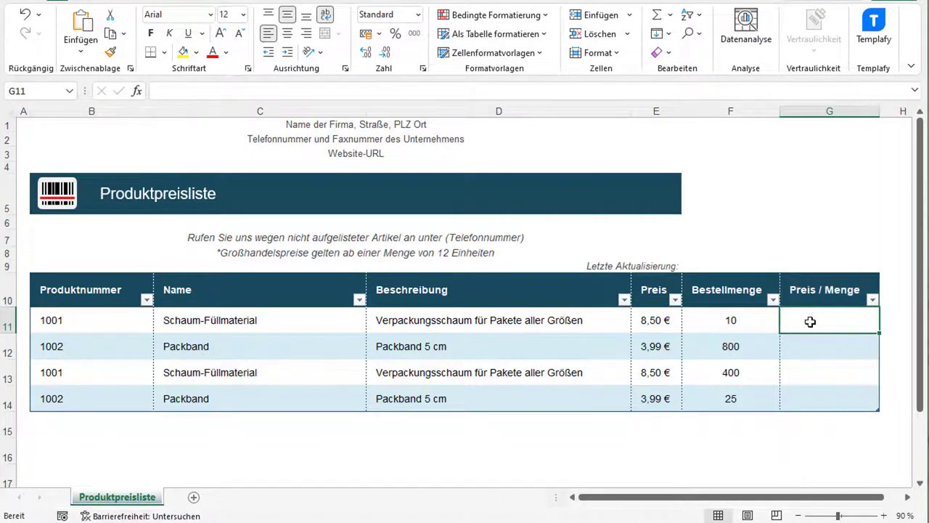
type("=")
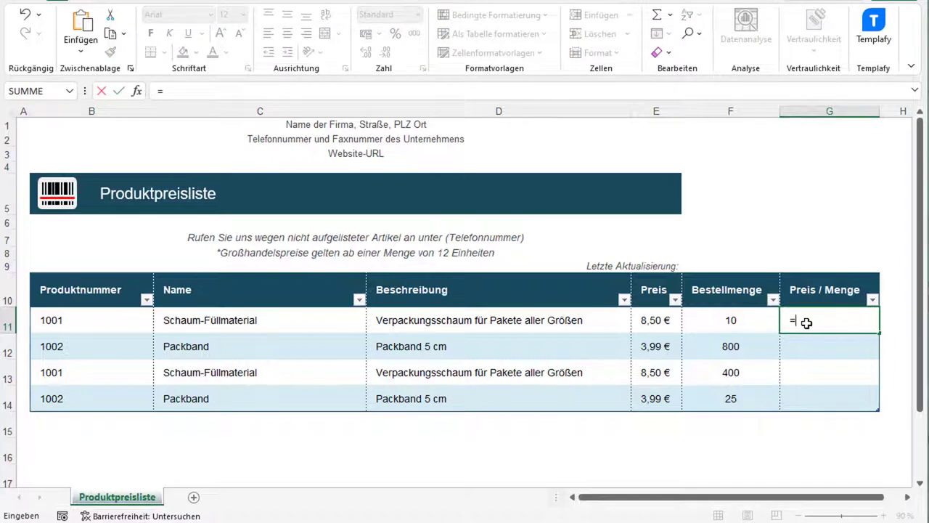
left_click(656, 322)
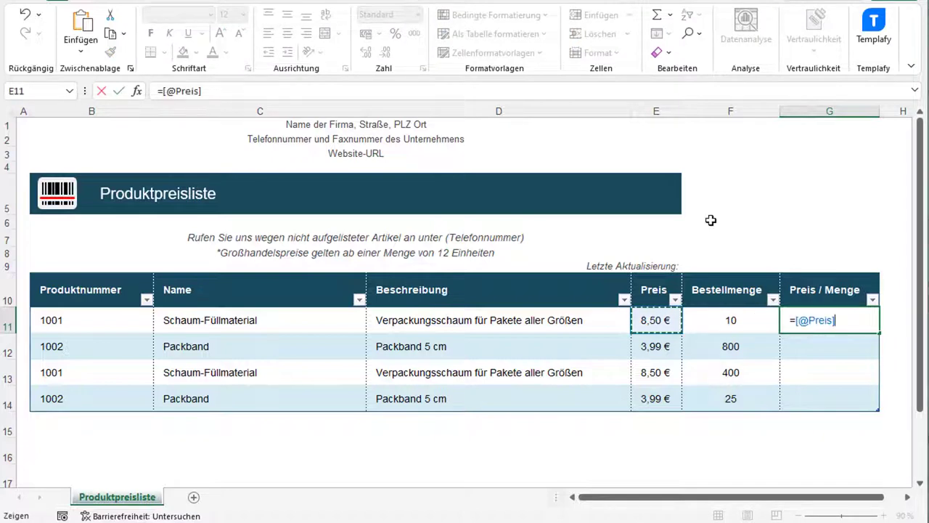
type("/")
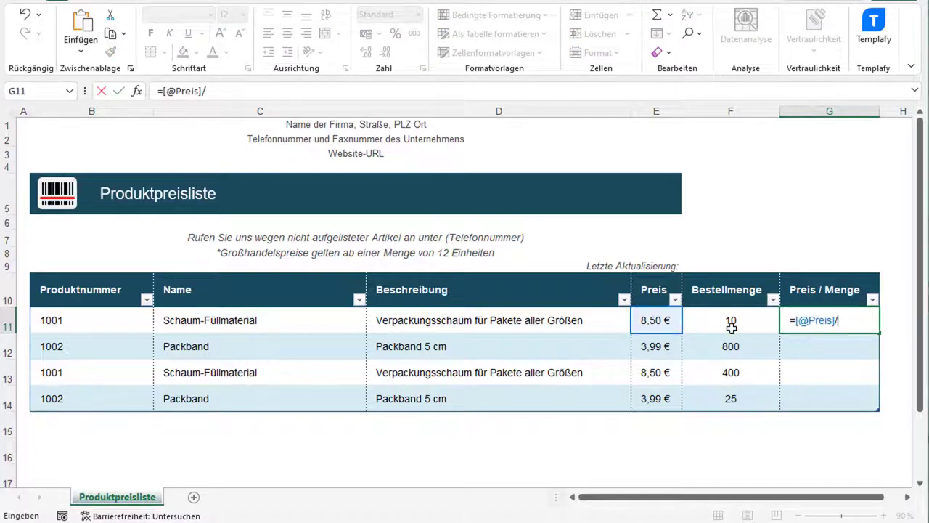
left_click(732, 328)
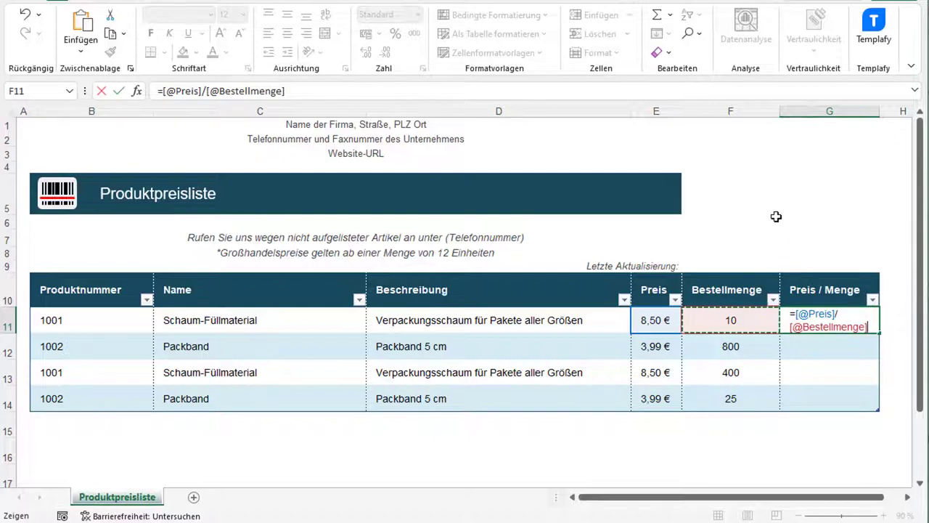
key("Return")
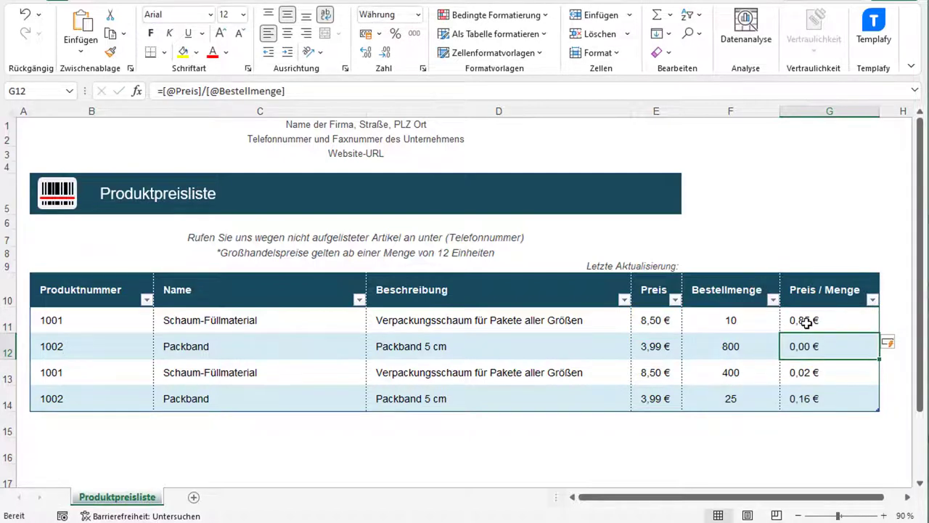
left_click(807, 323)
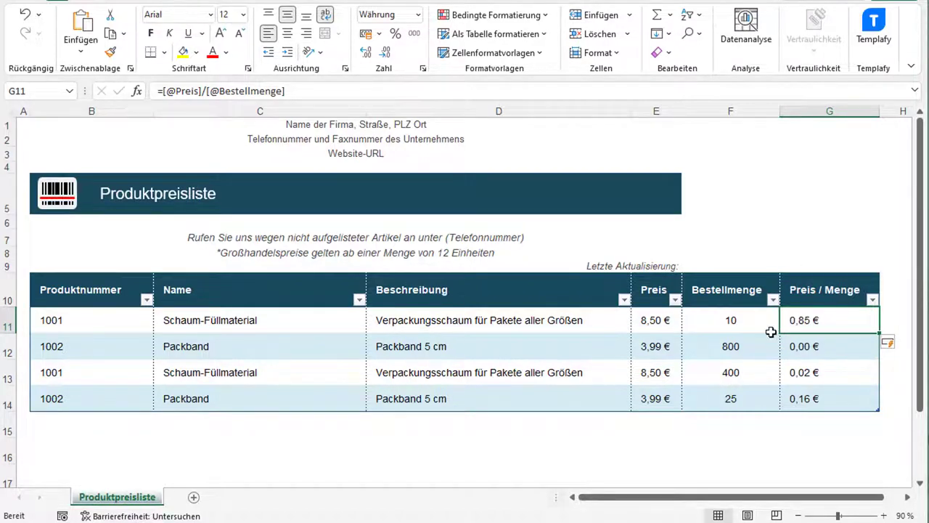
Step: Delete the Packband Bestellmenge of 800 in F12 and check the #DIV/0! result in G12
left_click(734, 352)
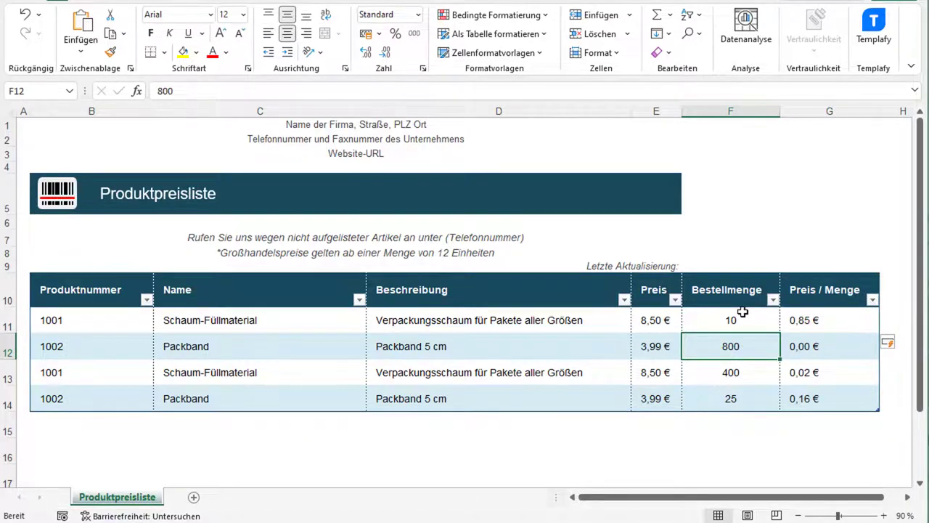
key("Delete")
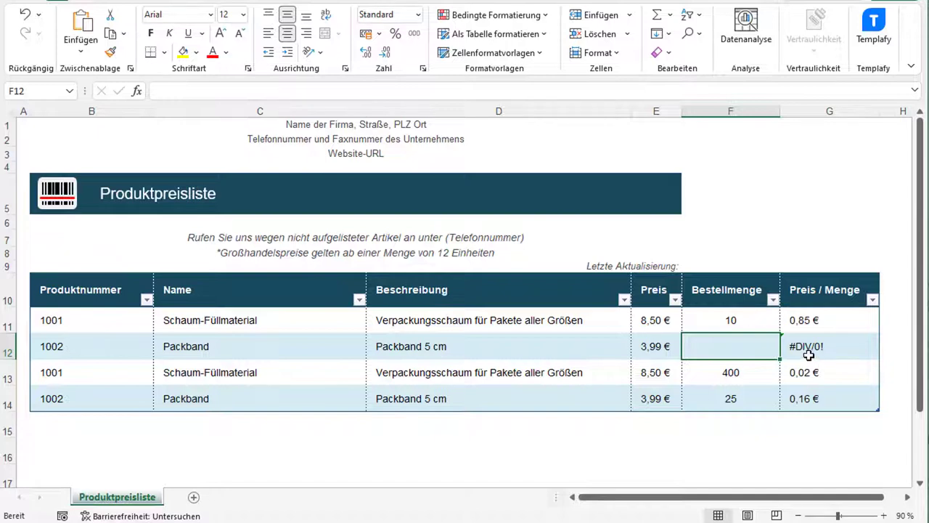
left_click(832, 352)
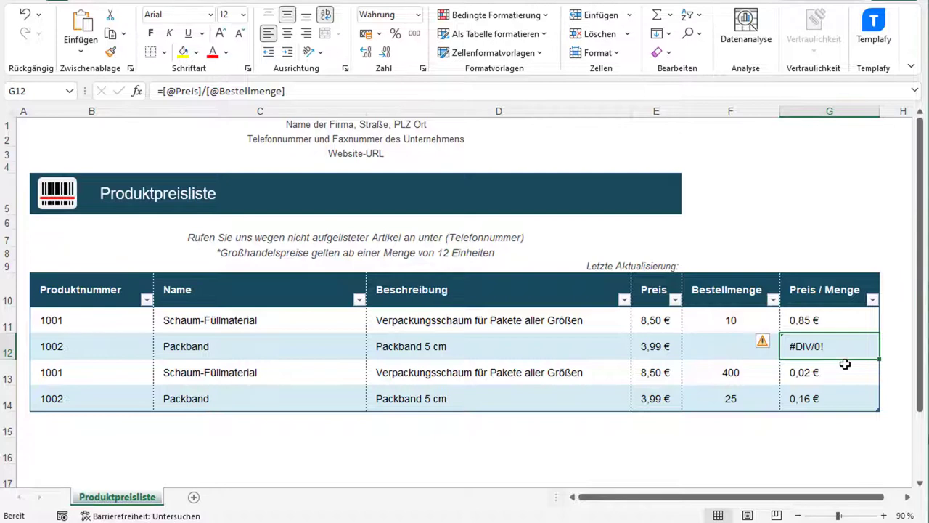
left_click(825, 321)
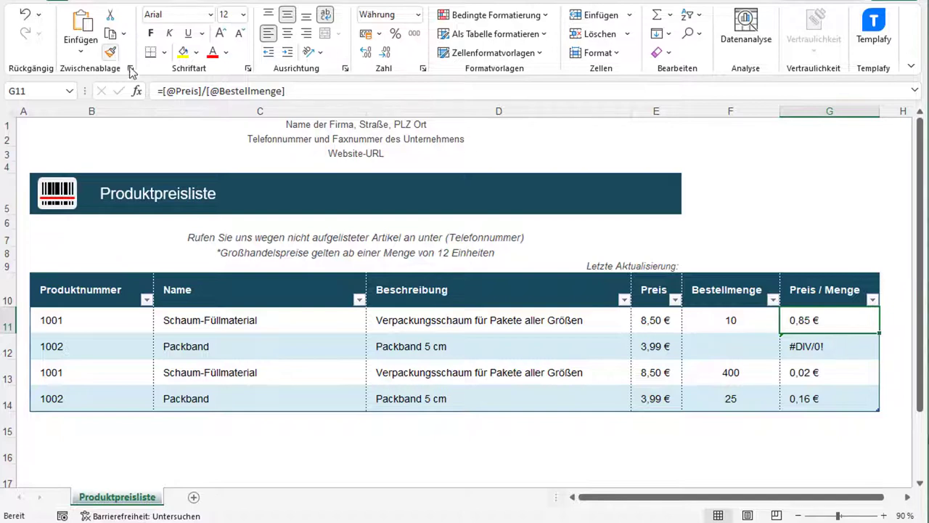
left_click(161, 91)
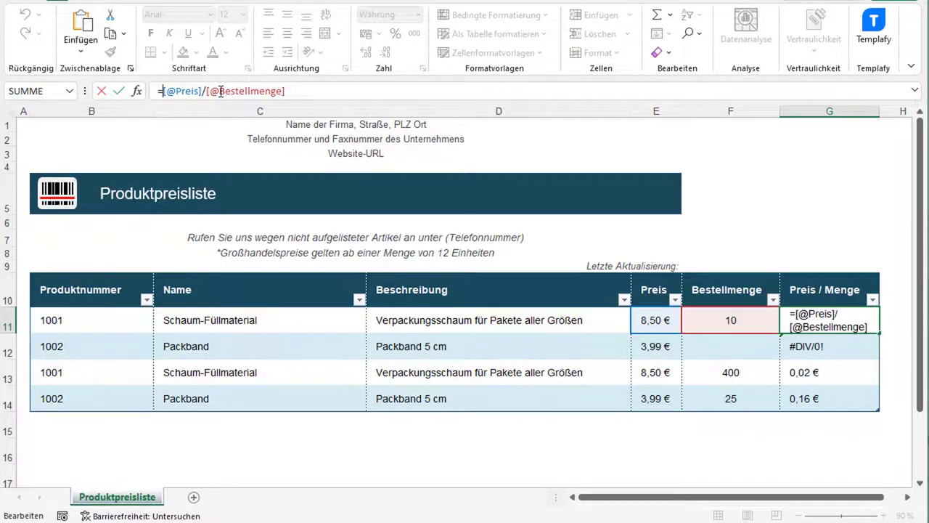
type("WE")
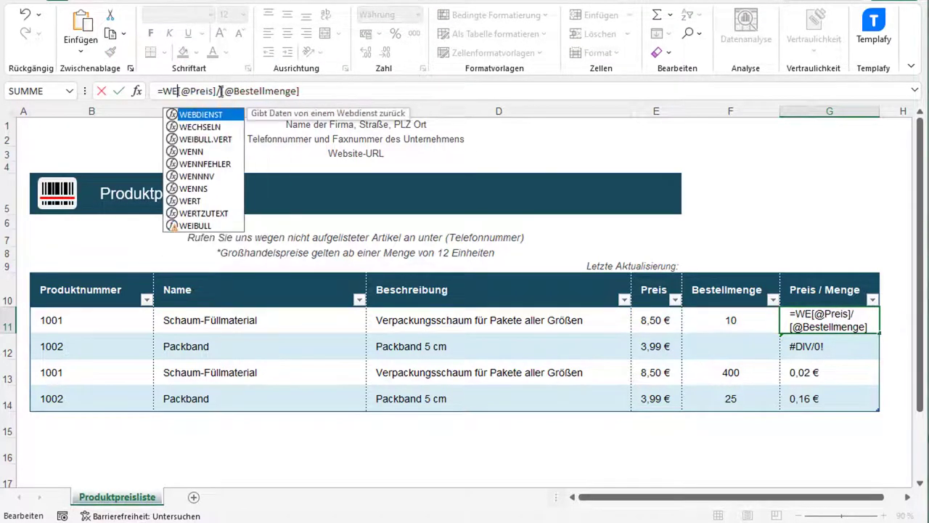
type("NNFEGLE")
key("BackSpace")
key("BackSpace")
key("BackSpace")
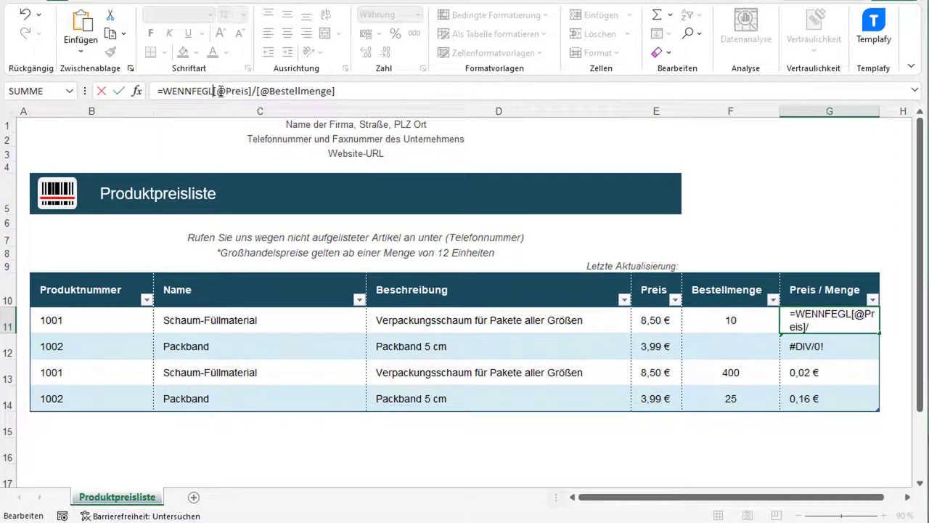
type("HLER(")
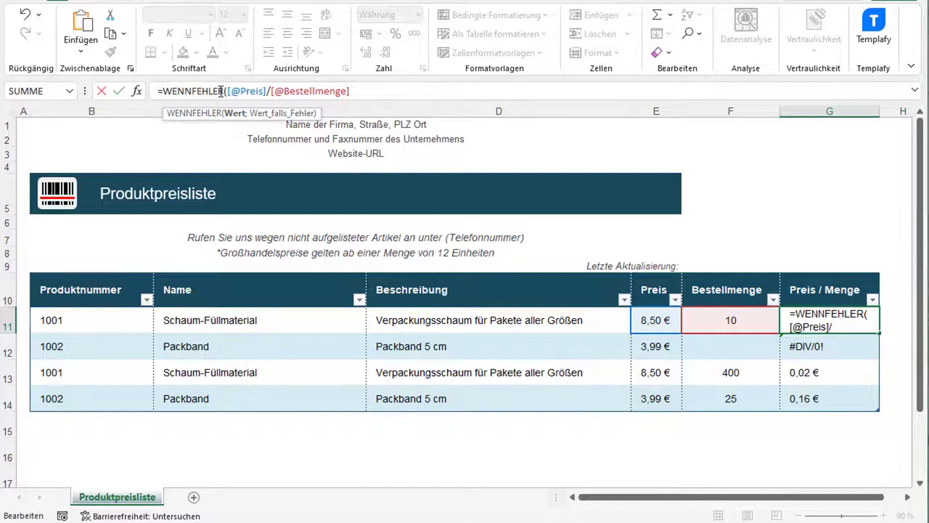
left_click(369, 92)
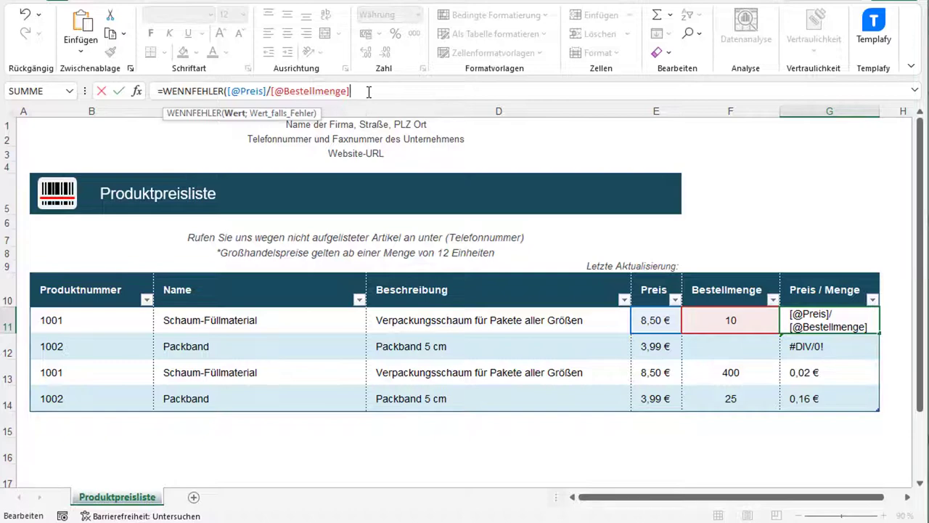
type(";")
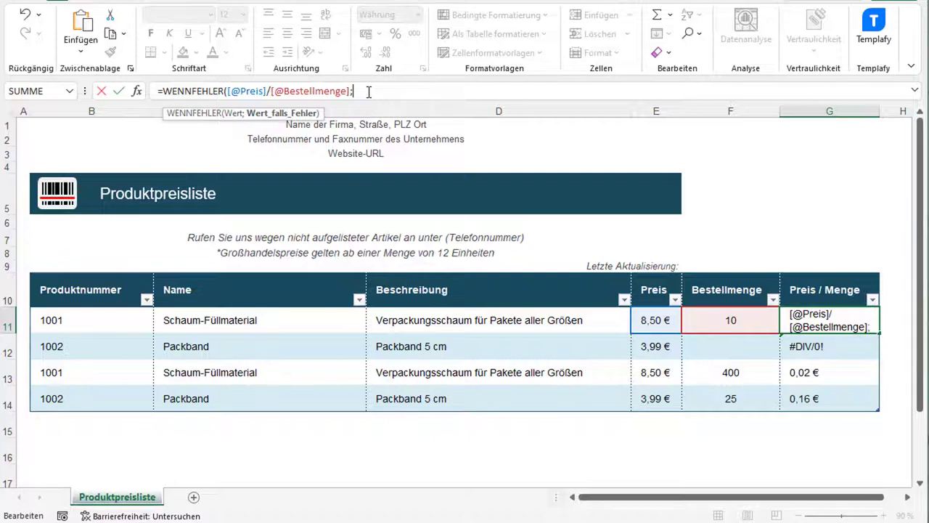
type(")")
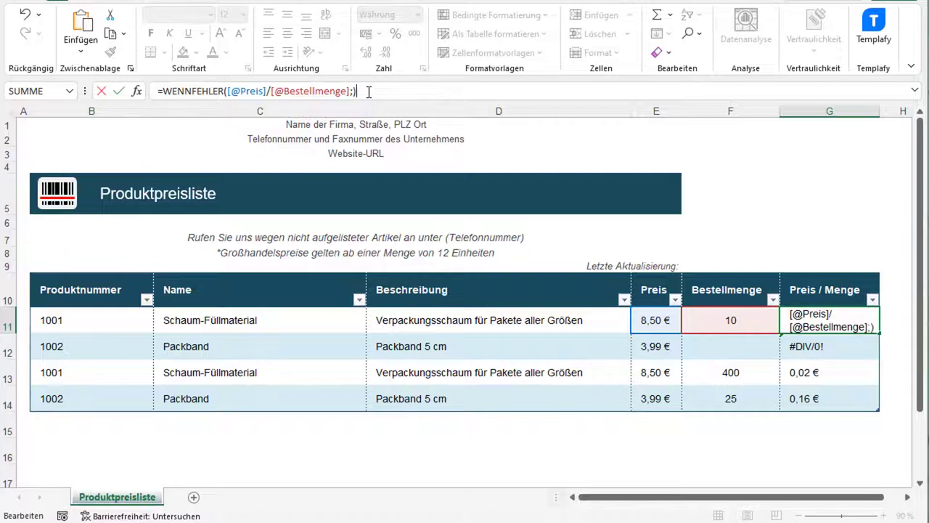
key("Return")
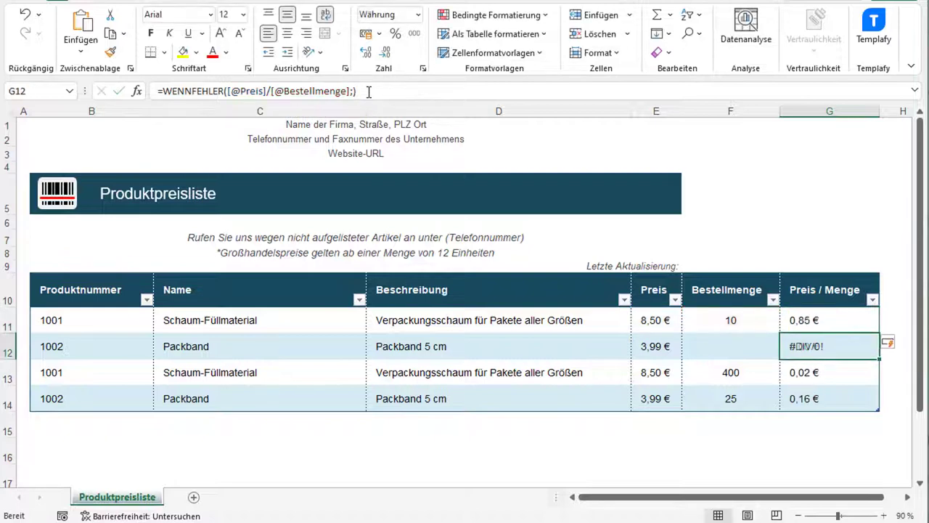
key("Up")
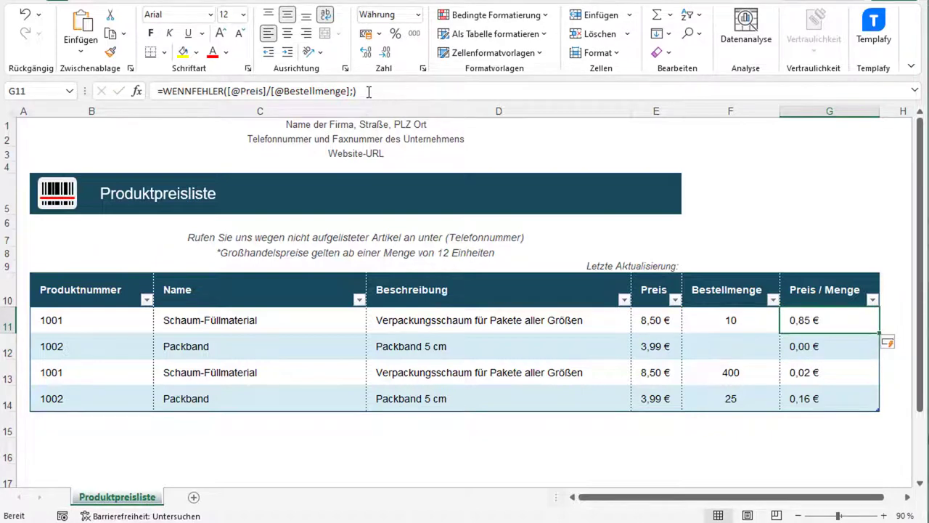
Step: Add "Es fehlt Bestellmenge" as the WENNFEHLER fallback text in the G11 formula
key("Down")
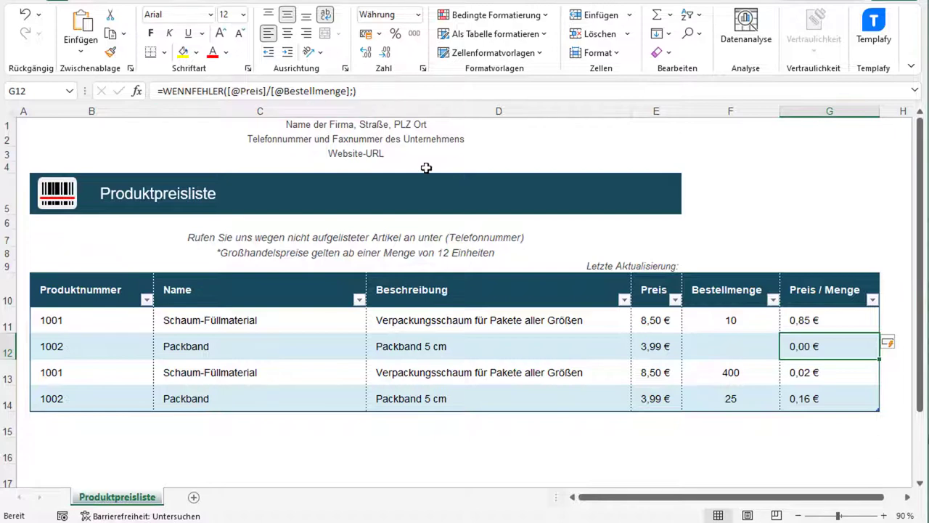
key("Up")
left_click(352, 91)
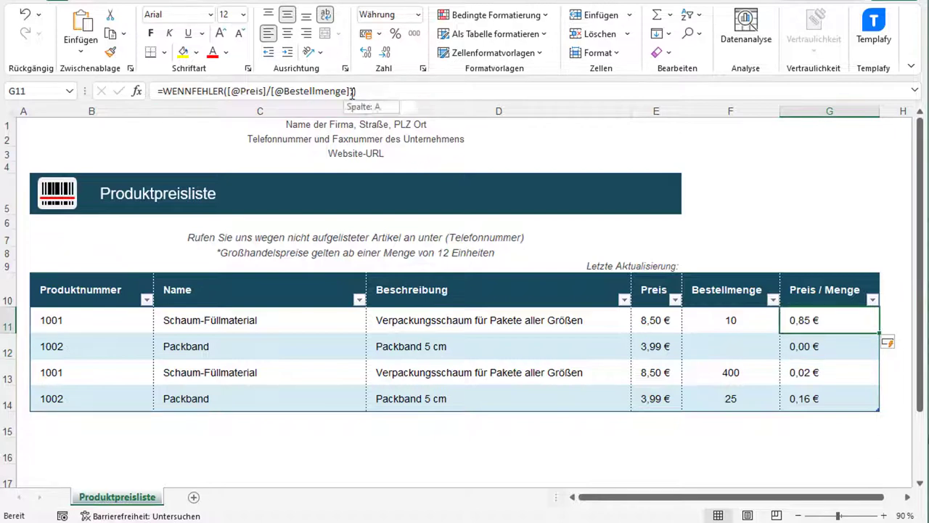
type(";\"")
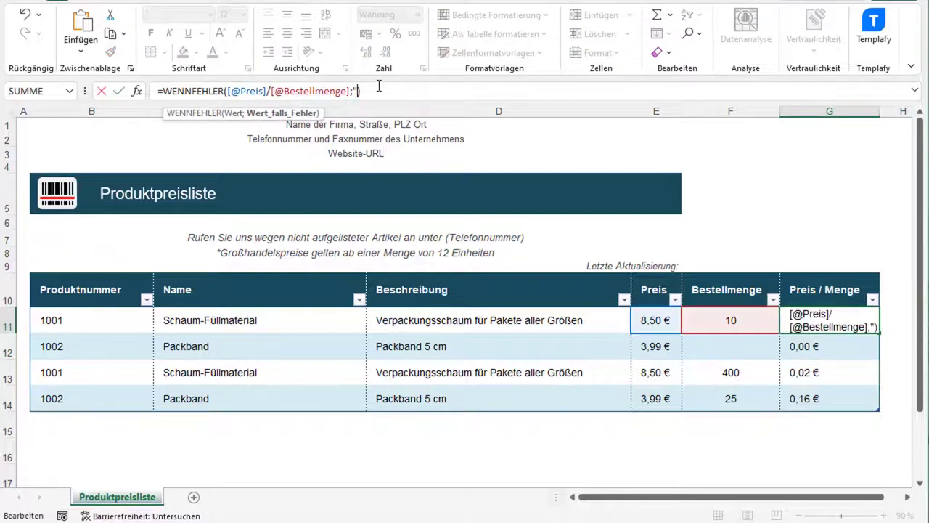
type("\"Es feh")
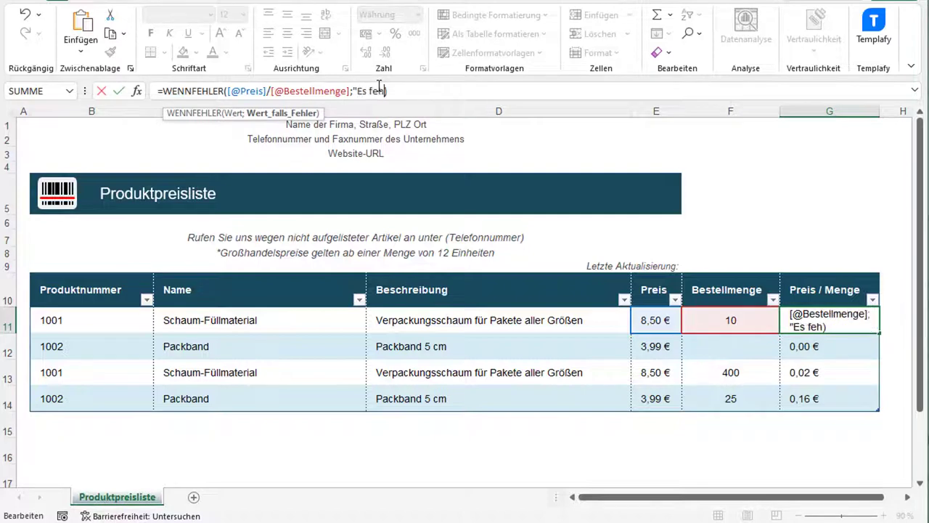
type("ltMenge")
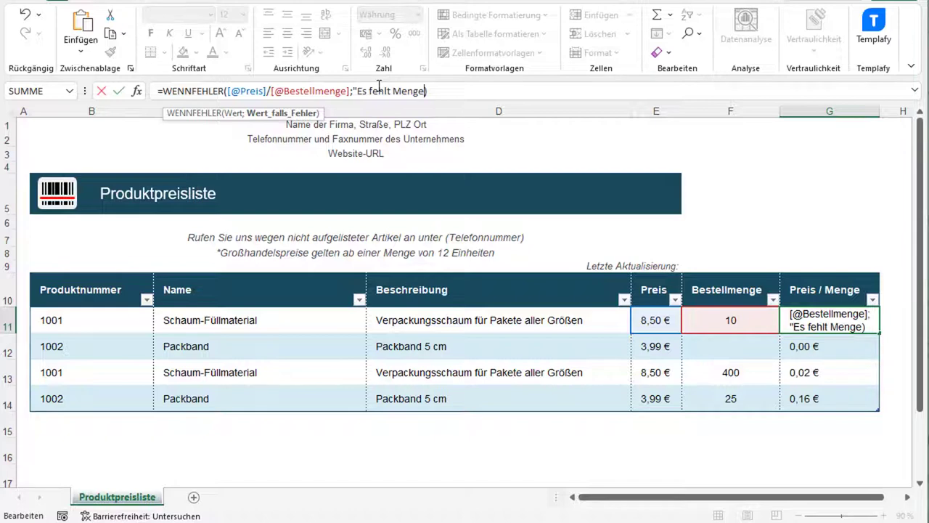
key("Left")
key("Left")
key("Left")
type("B")
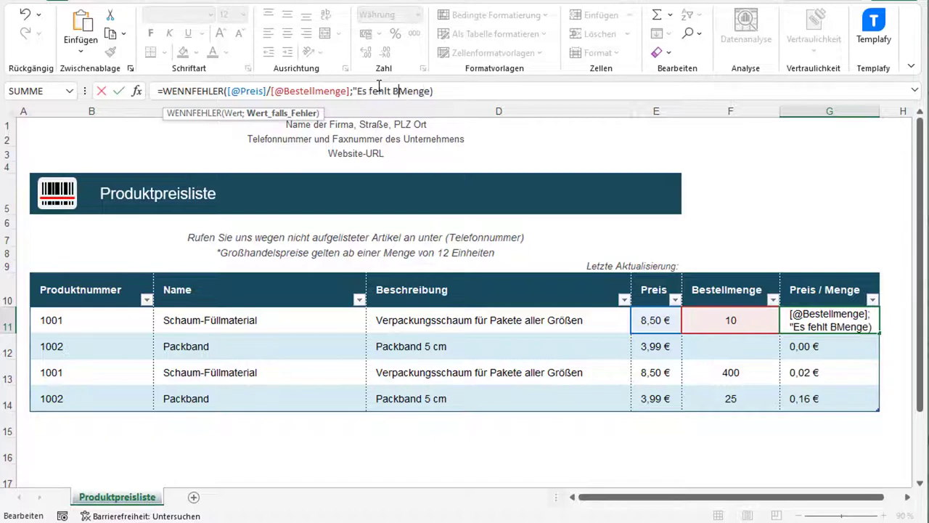
type("estell")
key("Delete")
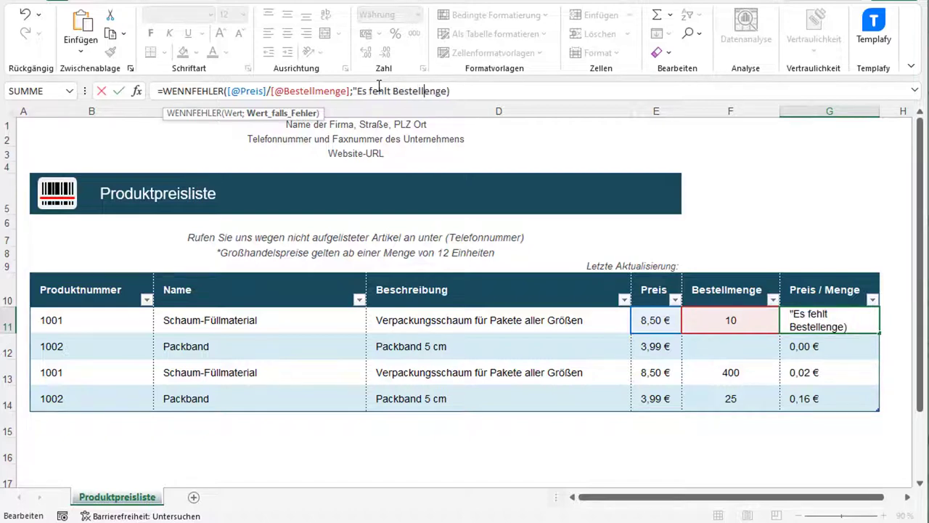
type("m")
key("Right")
key("Right")
key("Right")
key("Right")
type("\"")
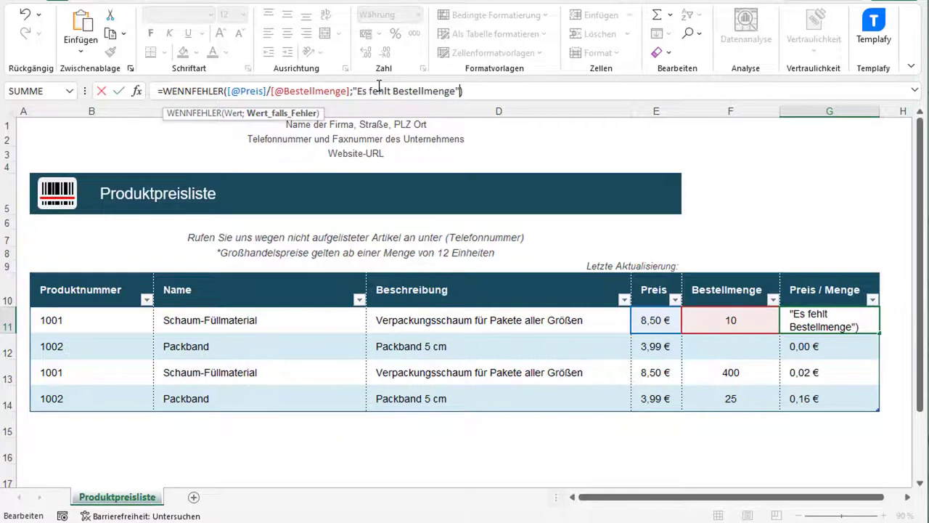
key("Return")
key("Up")
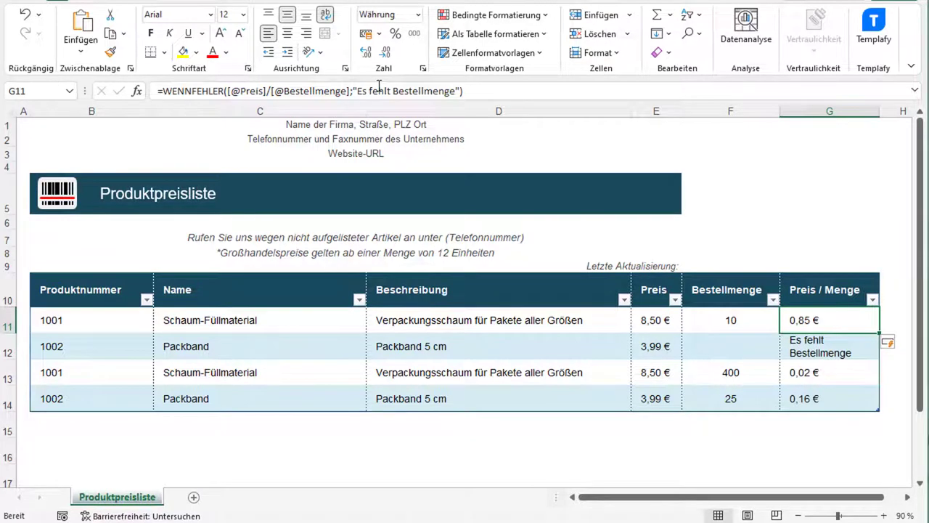
left_click(798, 350)
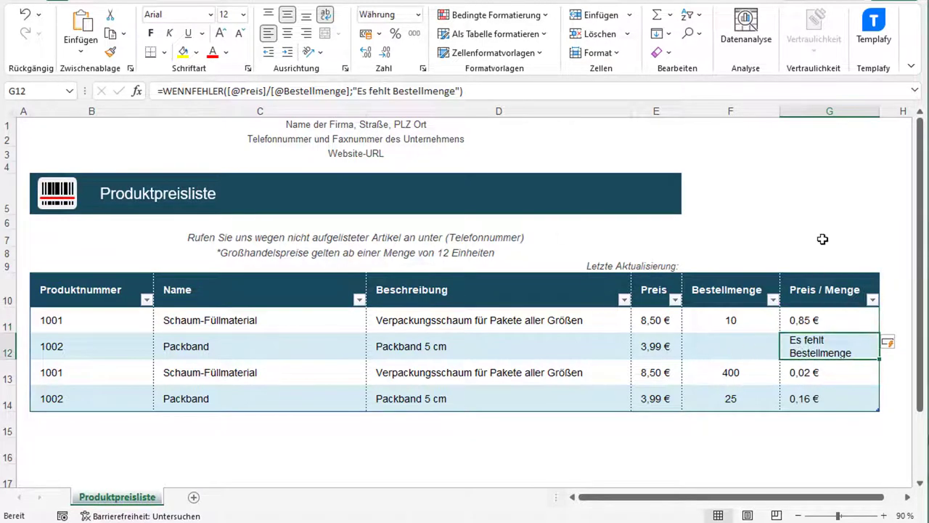